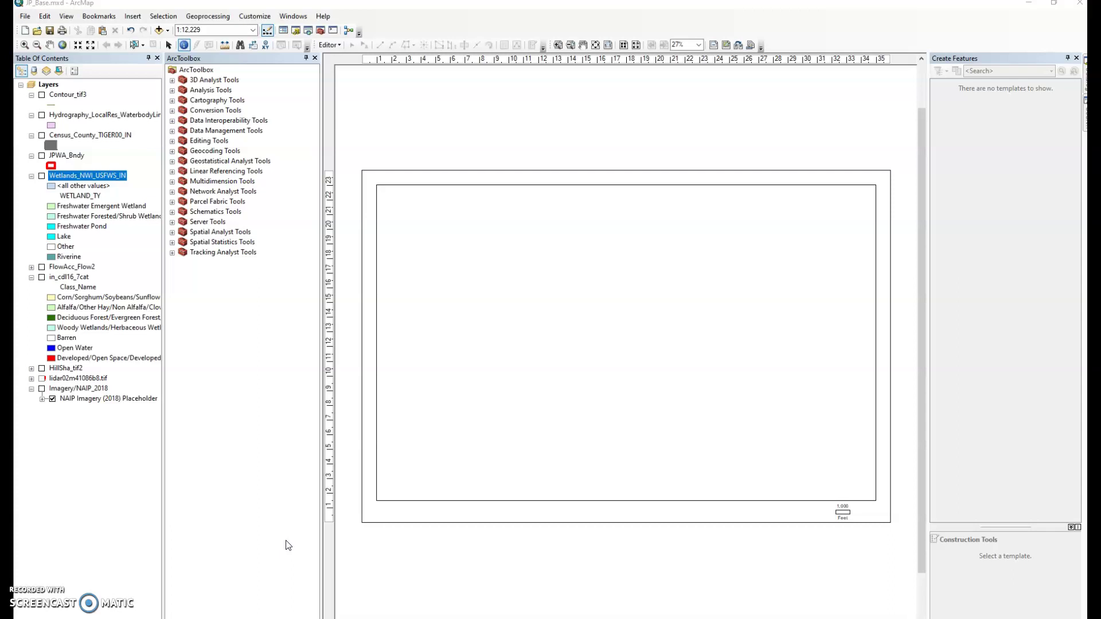
- Search the computer's installed programs for "arc" to review the available ArcGIS applications
left_click(277, 551)
left_click(257, 543)
key("super")
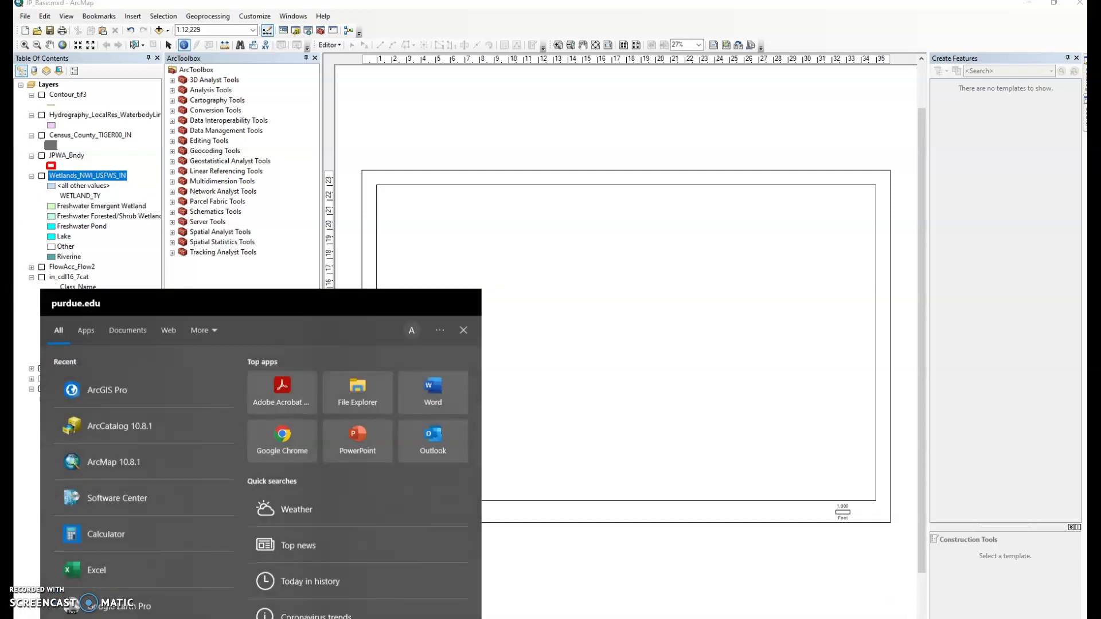
type("arc")
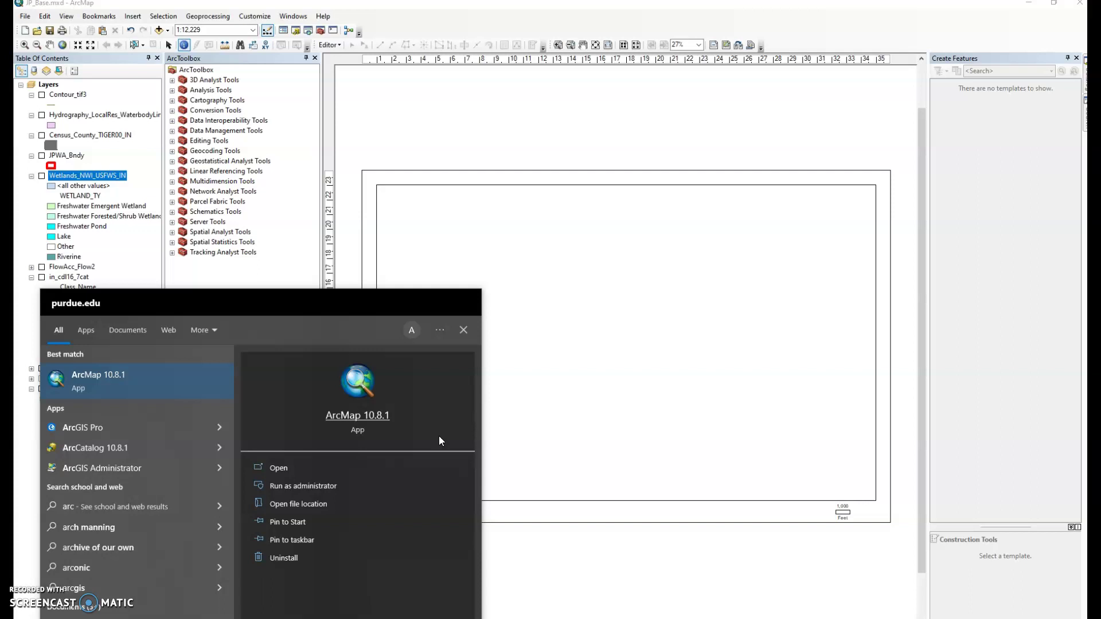
left_click(569, 229)
left_click(581, 136)
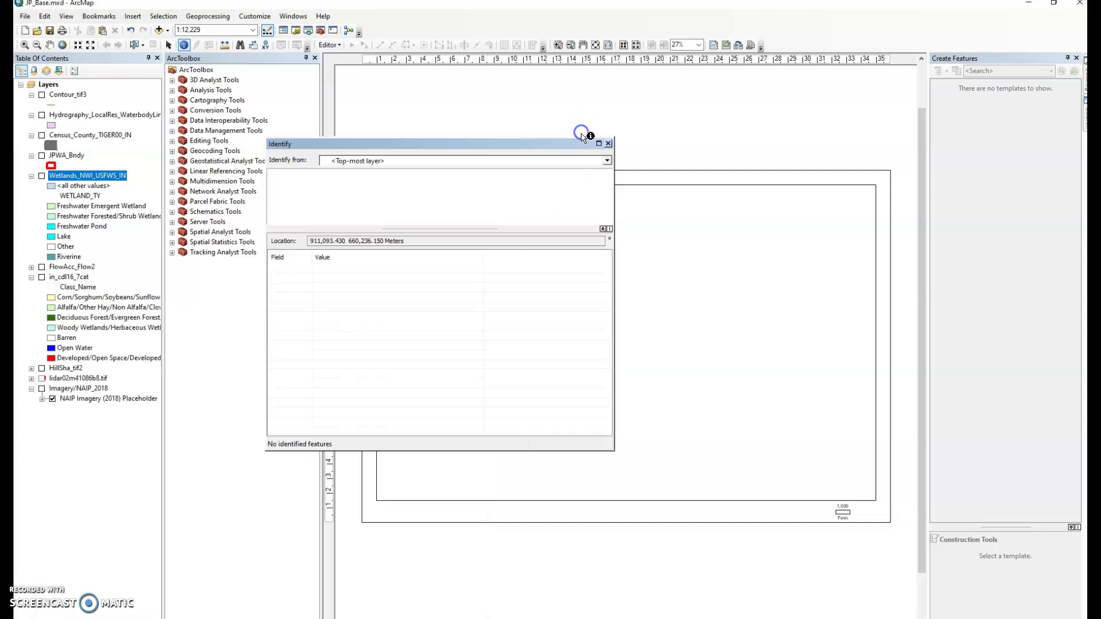
left_click(608, 144)
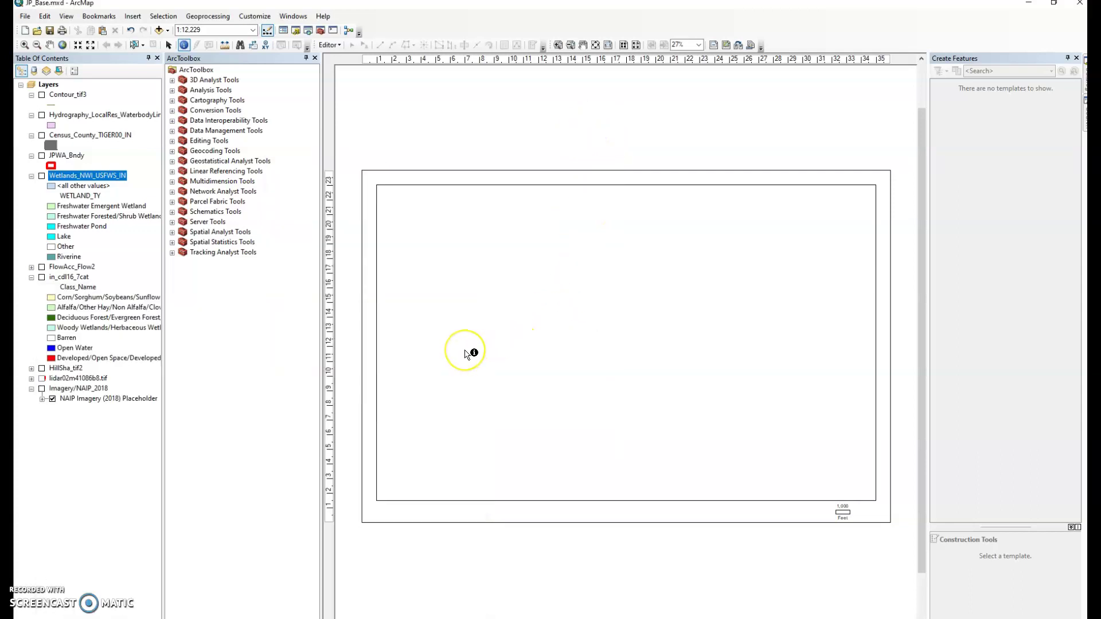
- Preview the Contour_tif3 layer on the map and hide it again
left_click(367, 353)
left_click(360, 349)
left_click(42, 95)
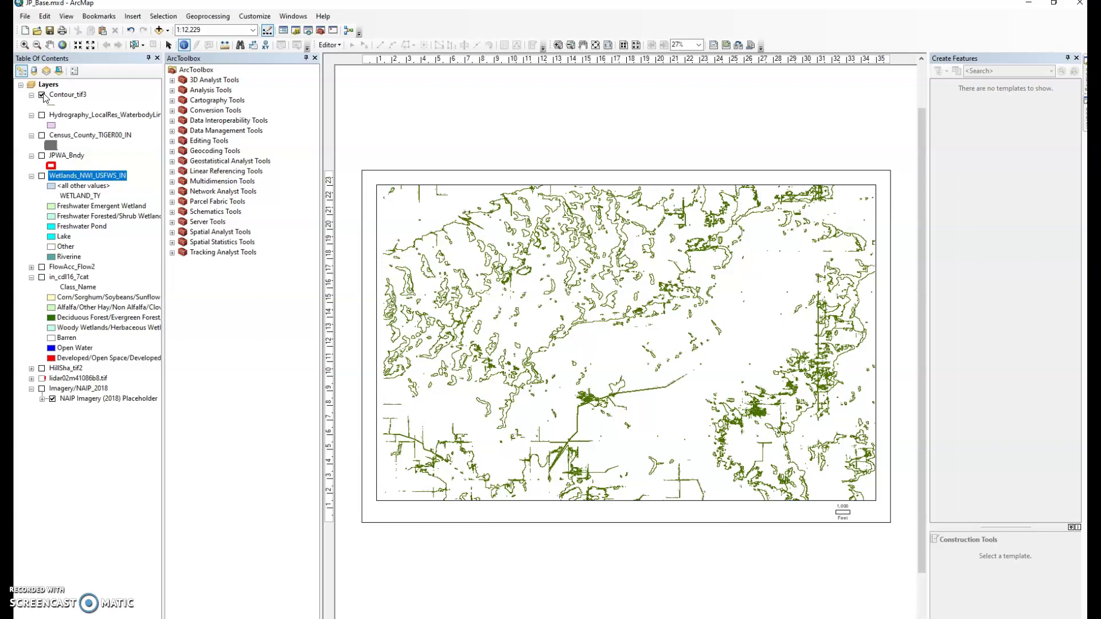
left_click(43, 96)
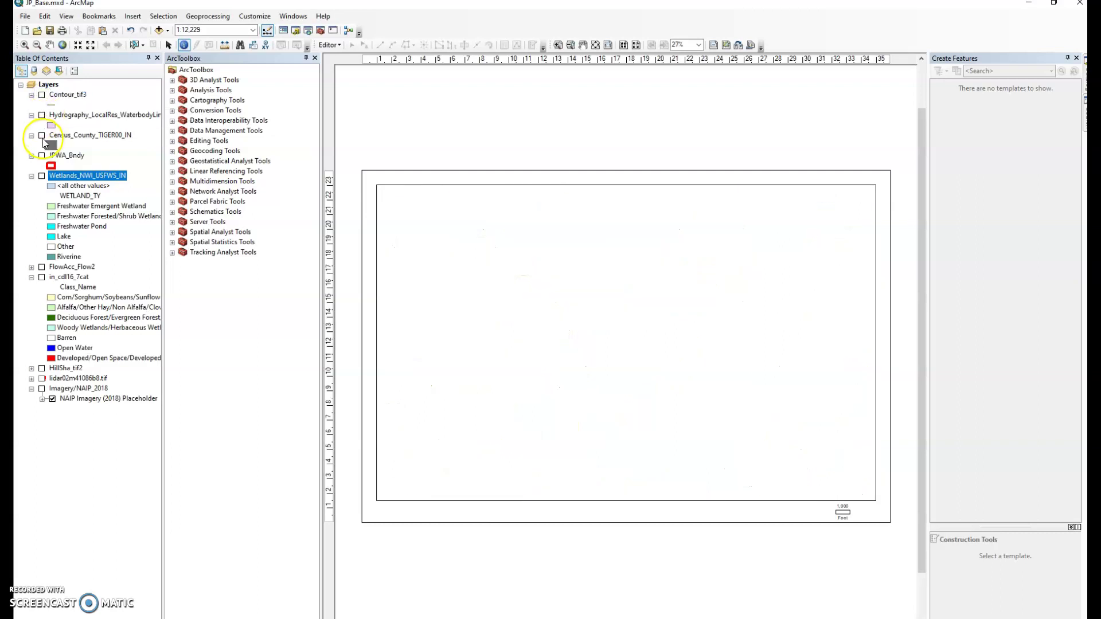
- Display the Census_County_TIGER00_IN layer and identify the county polygons on both sides of the vertical county line
left_click(42, 137)
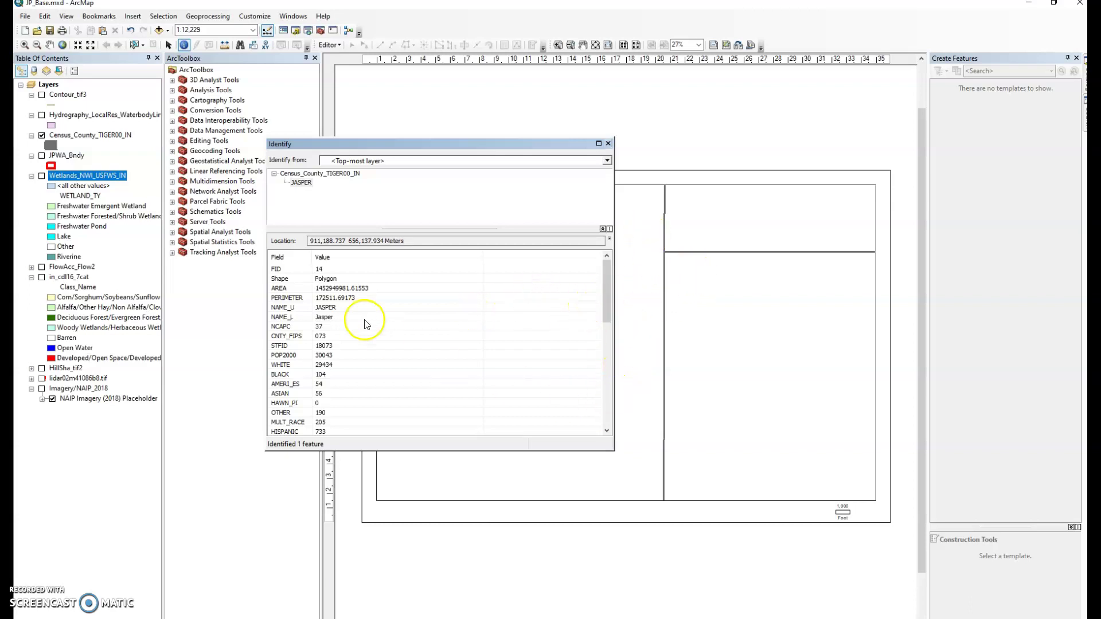
left_click(739, 364)
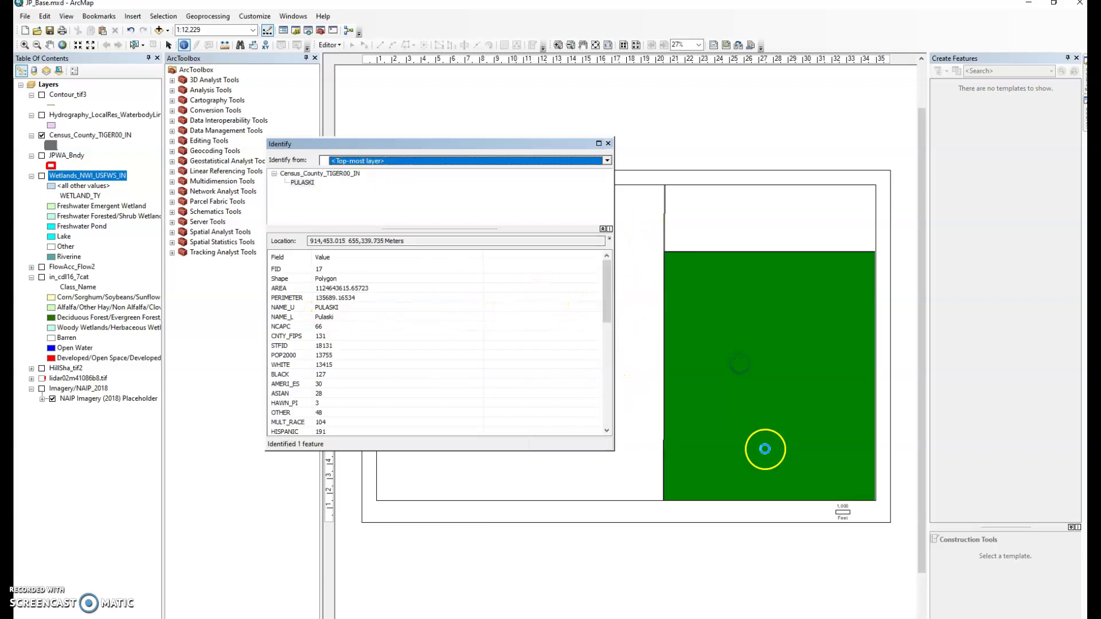
left_click(608, 144)
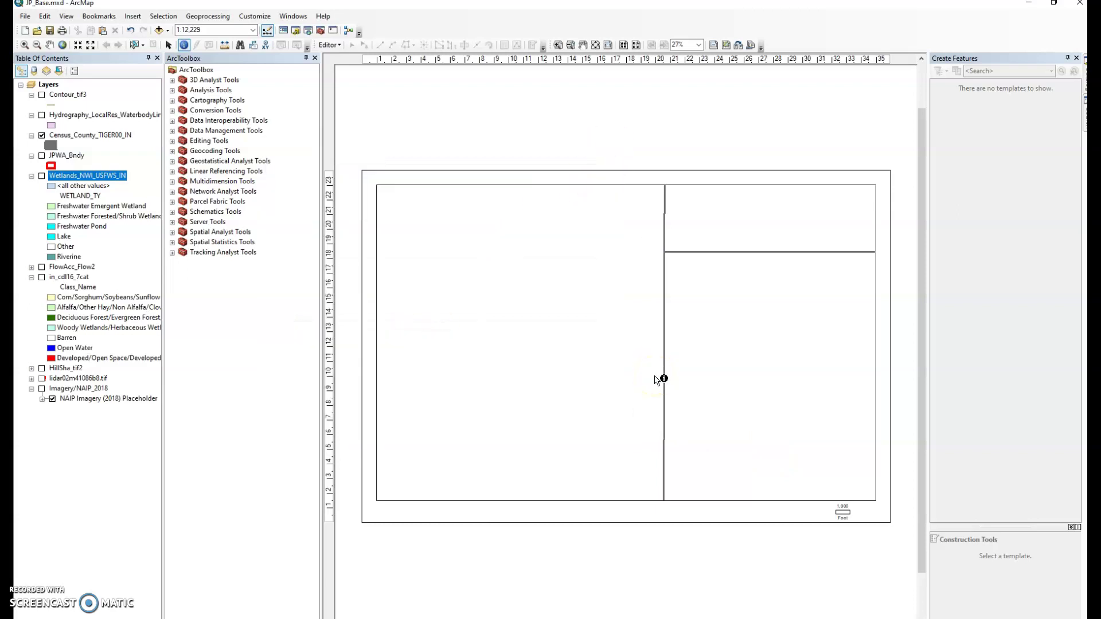
- Display the JPWA_Bndy boundary layer and briefly preview the in_cdl16_7cat land cover layer
left_click(42, 156)
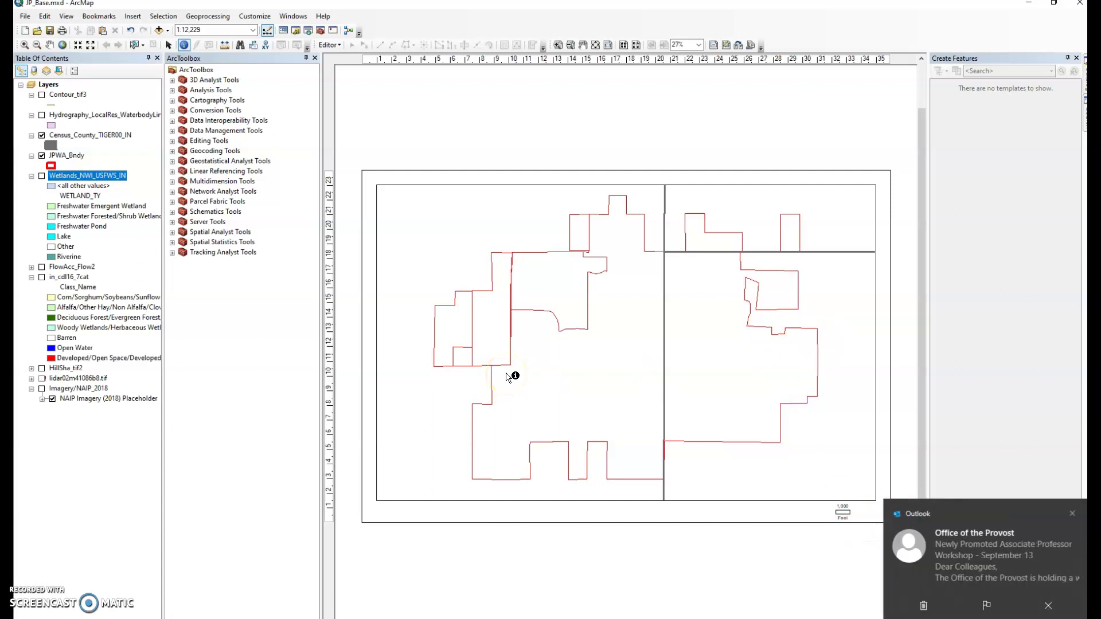
left_click(1070, 514)
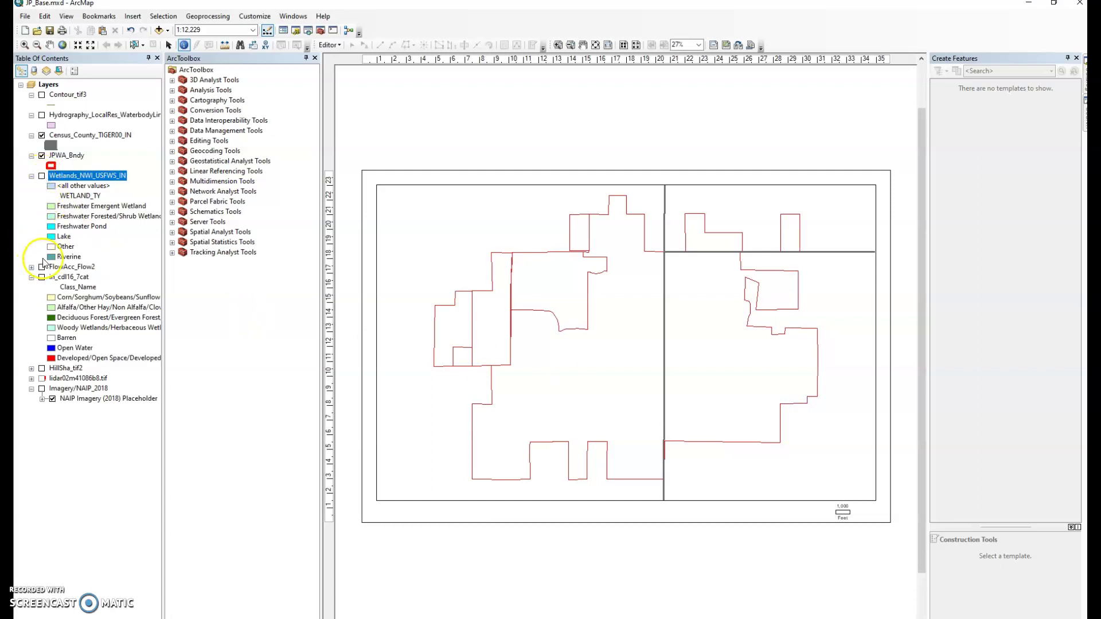
left_click(42, 277)
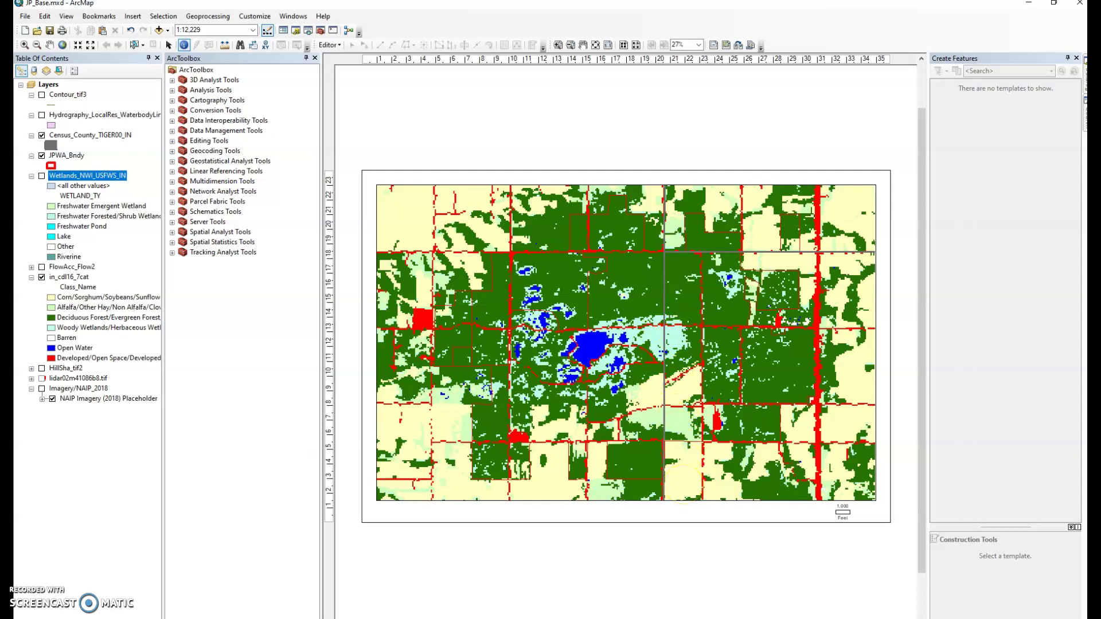
left_click(42, 278)
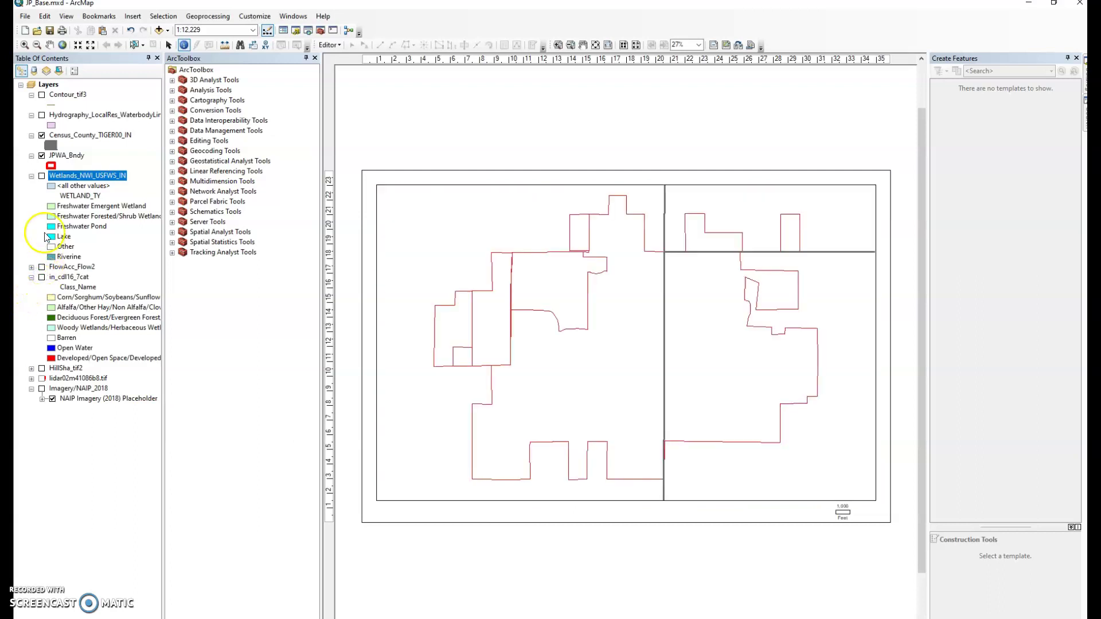
- Preview the Wetlands_NWI_USFWS_IN layer with its attribute table, and hide the layer again
left_click(42, 176)
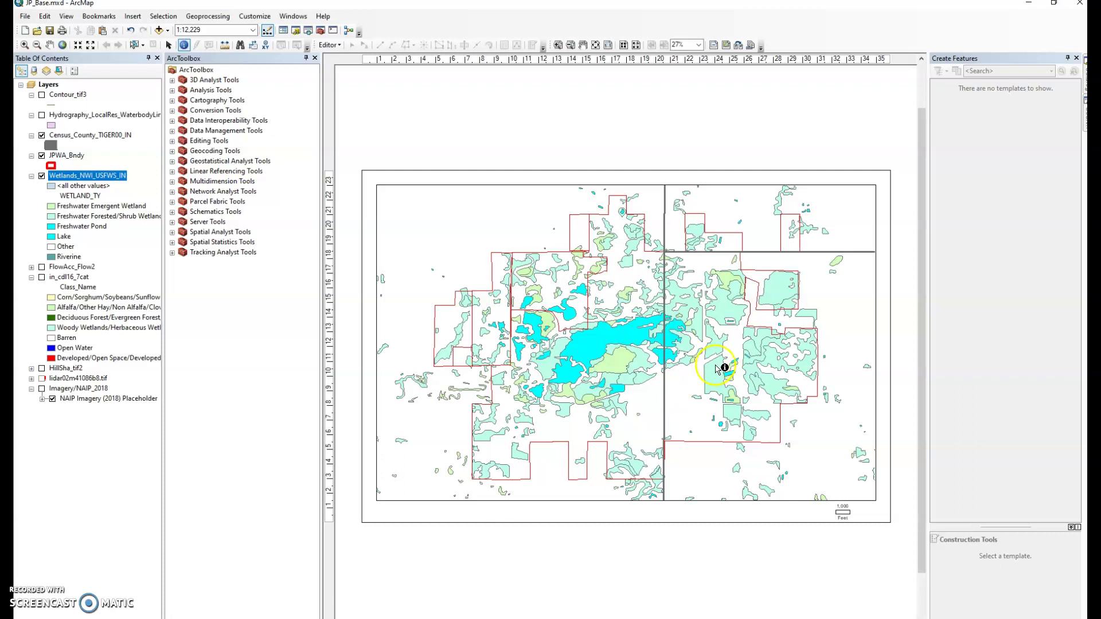
left_click(637, 331)
right_click(113, 175)
left_click(147, 210)
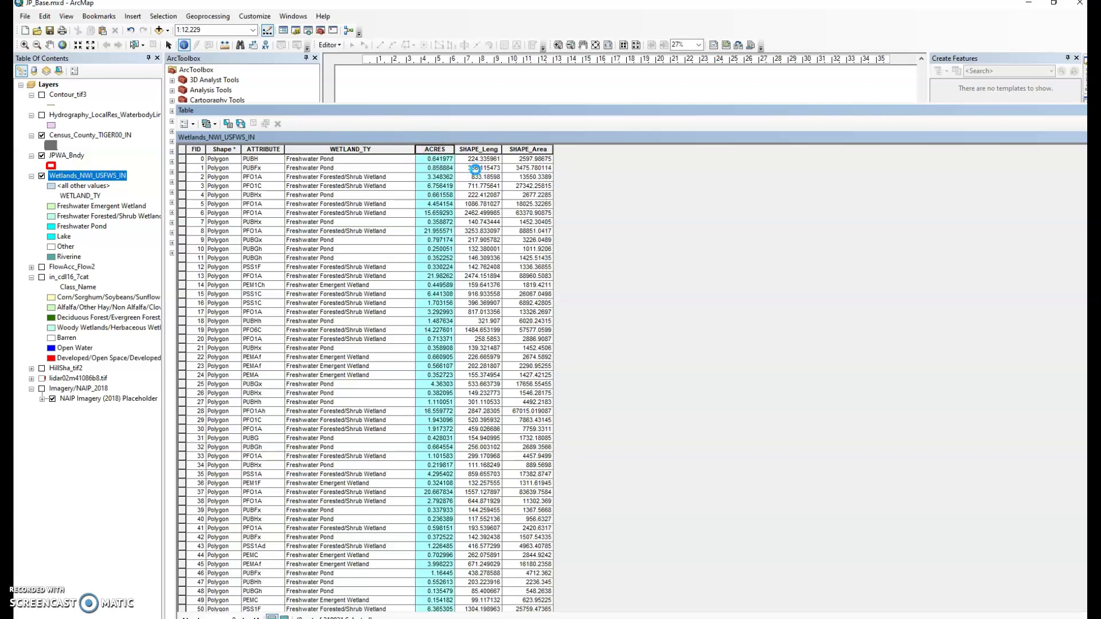
left_click(356, 531)
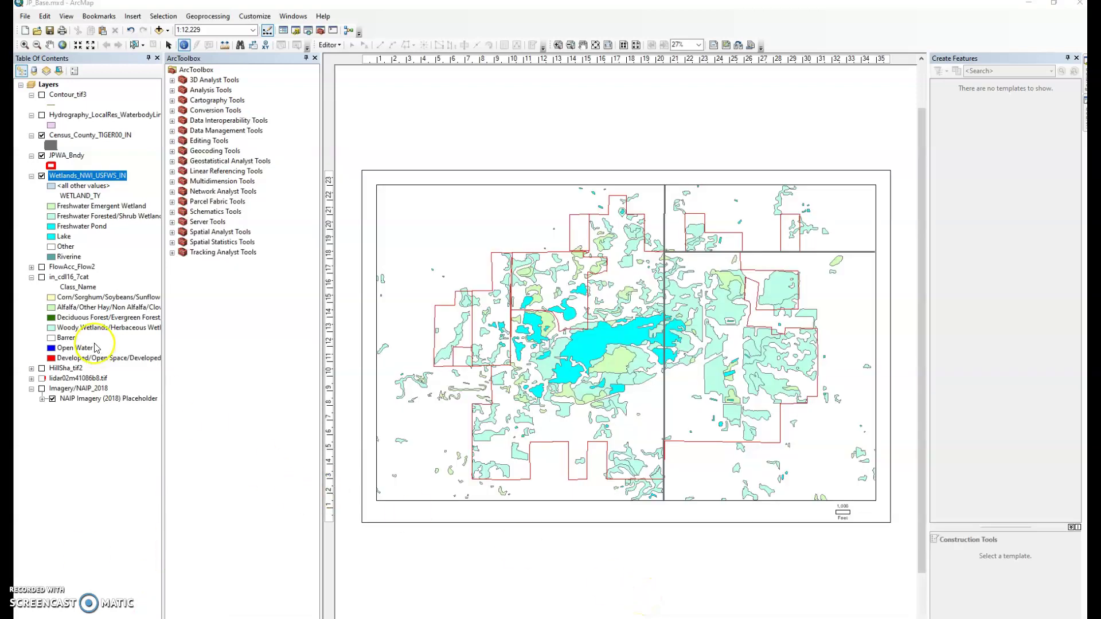
left_click(42, 176)
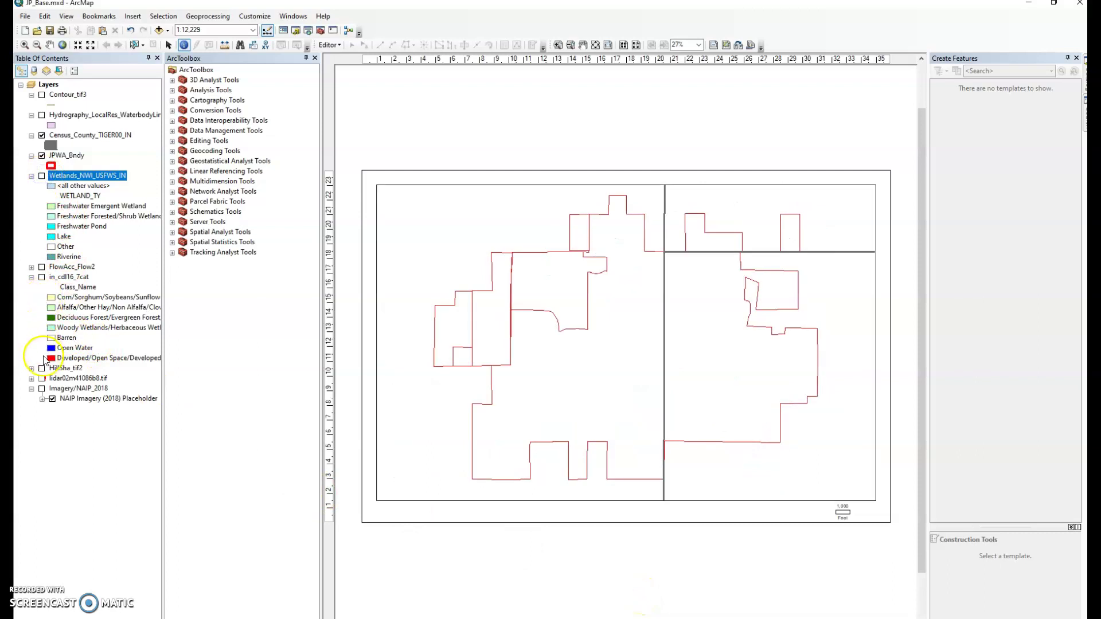
- Display the HillSha_tif2 hillshade layer beneath the county and JPWA boundaries
left_click(41, 388)
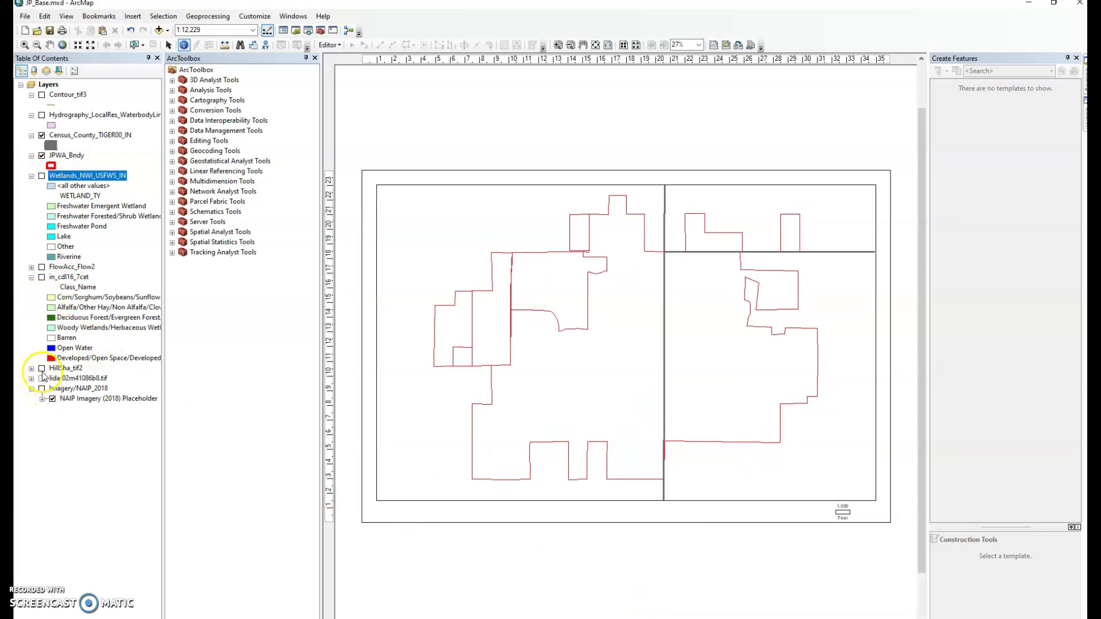
left_click(42, 369)
left_click(727, 379)
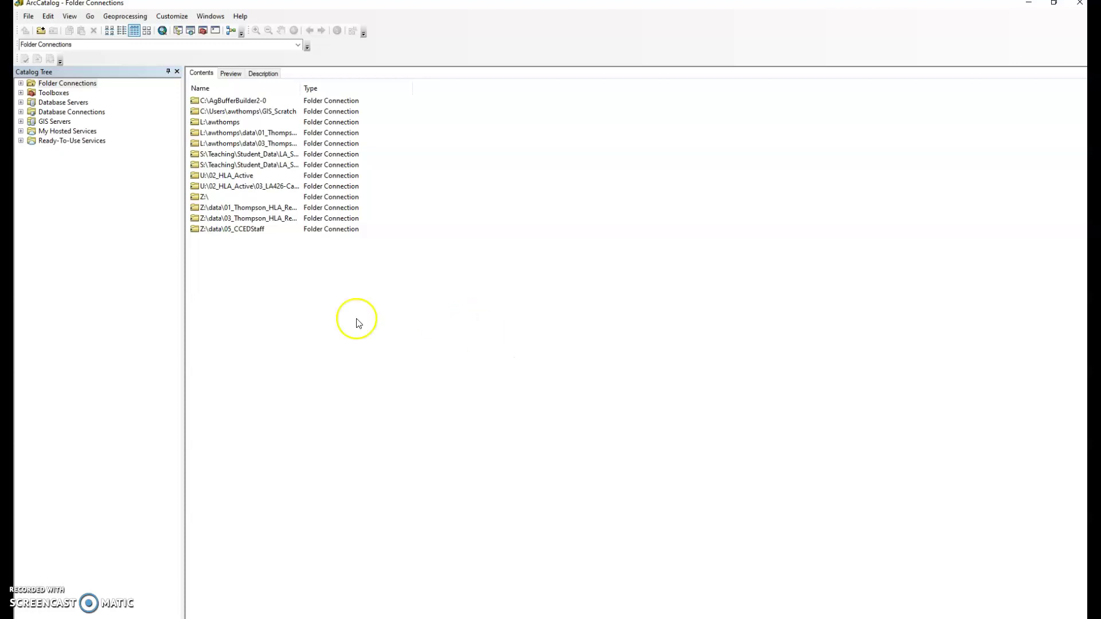
- Look over the folder connections in ArcCatalog in a reduced window, and close ArcCatalog
left_click_drag(131, 8, 283, 133)
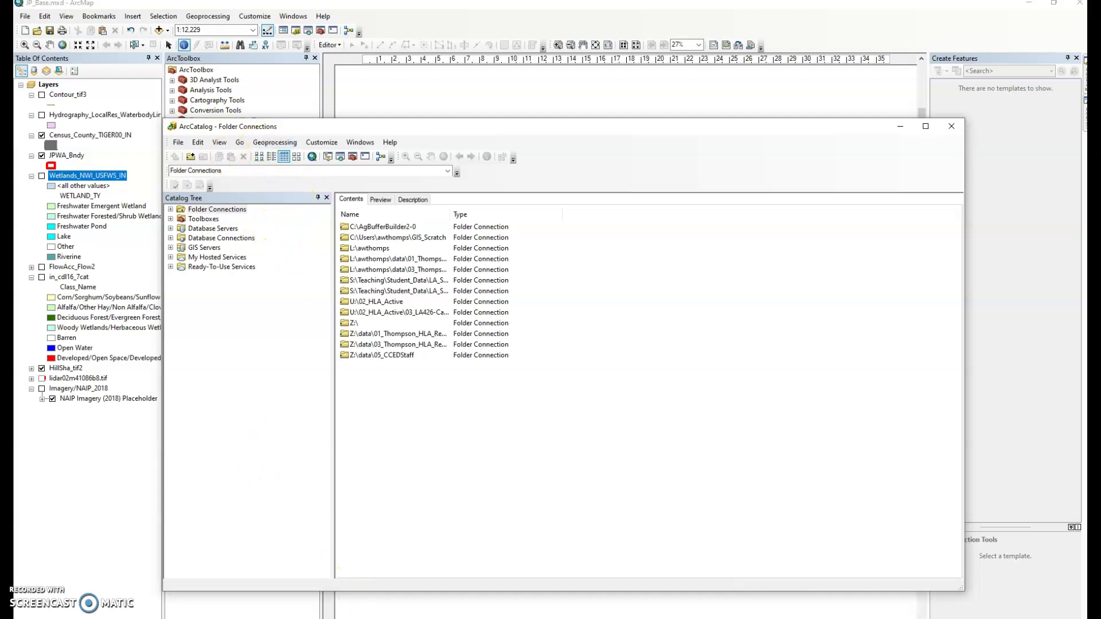
mouse_move(302, 618)
left_click(954, 126)
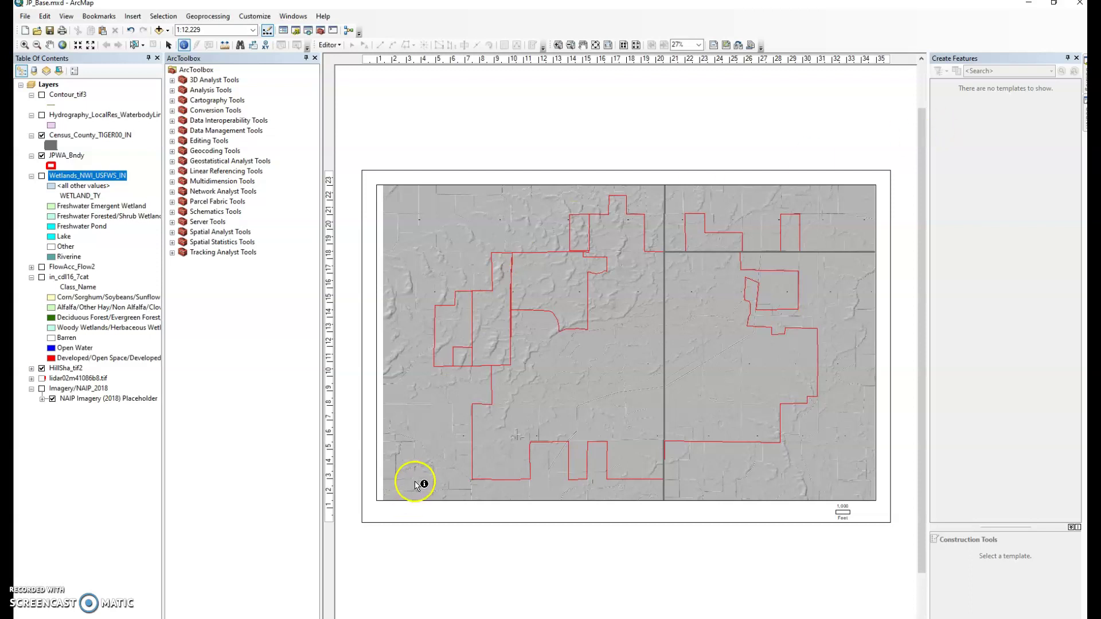
- Switch to Chrome and review the Discover QGIS page from its beginning
mouse_move(357, 618)
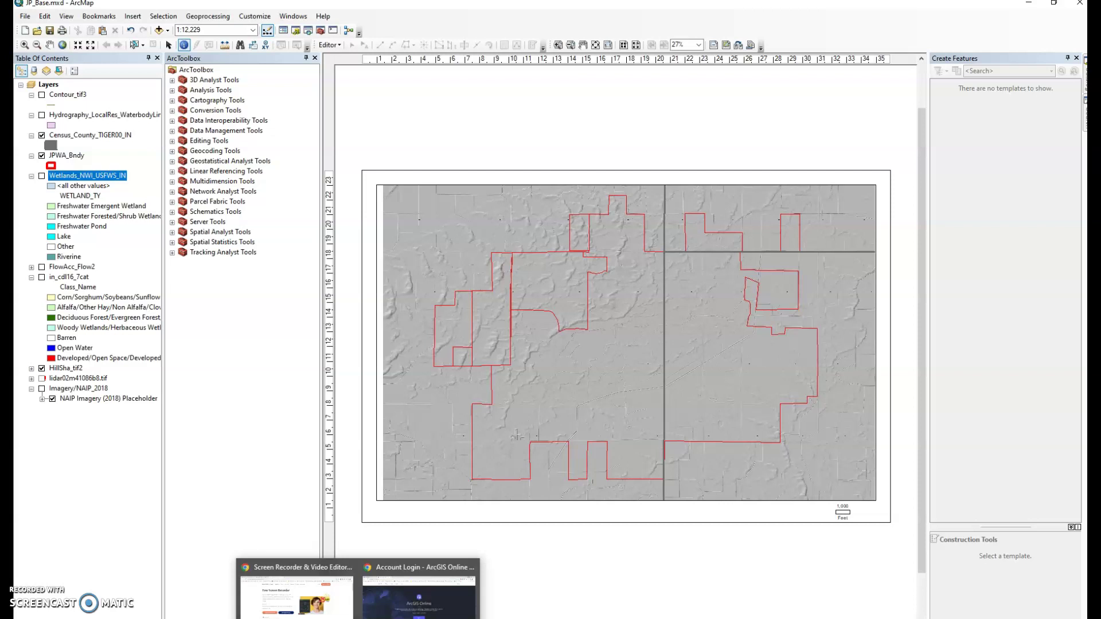
mouse_move(297, 591)
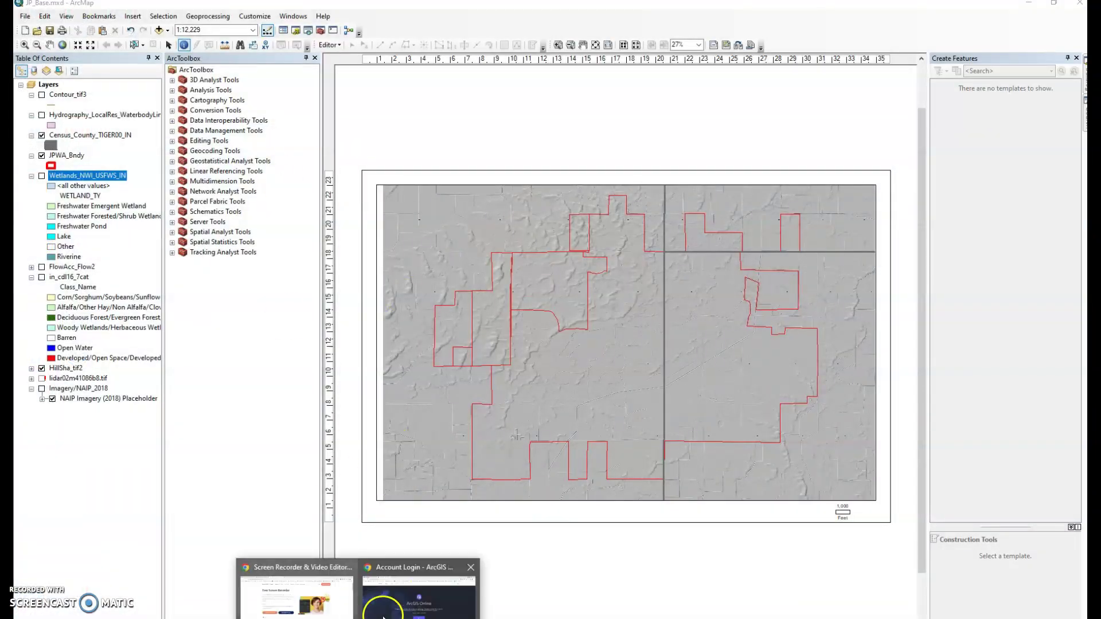
left_click(412, 590)
left_click(77, 8)
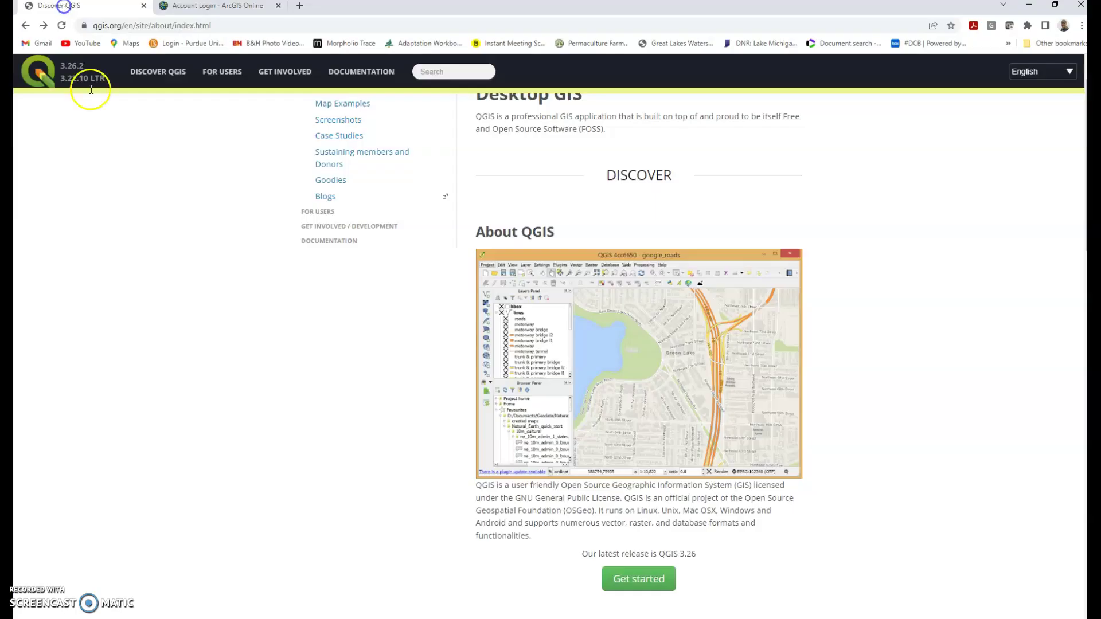
scroll(949, 335, "up", 1)
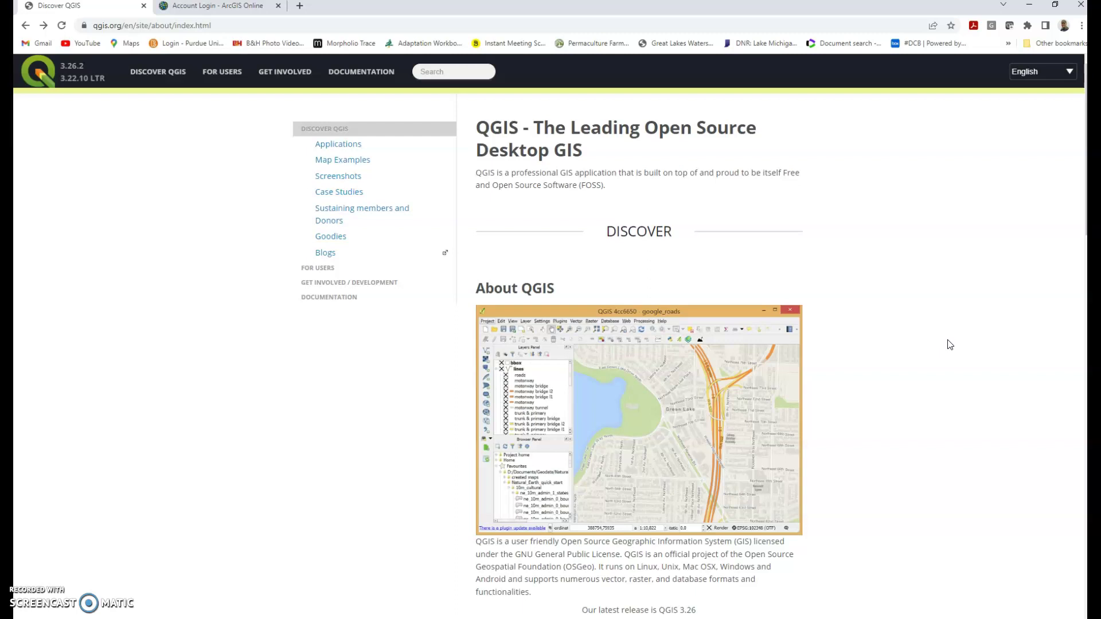
left_click(90, 574)
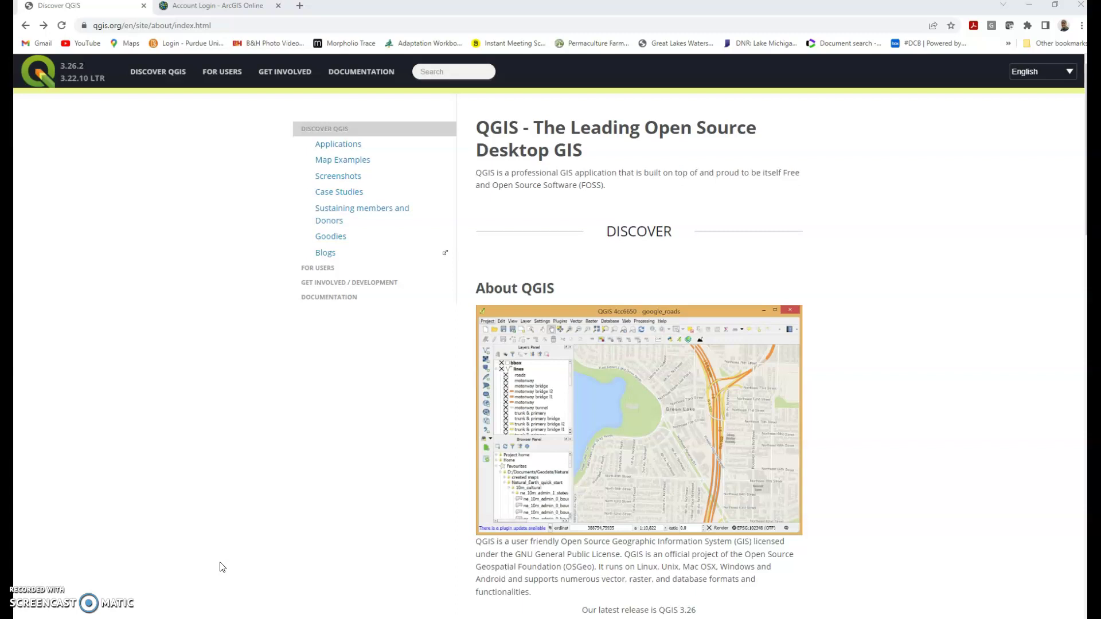
left_click(205, 537)
left_click(188, 489)
- Open the ArcGIS Online sign-in page and enter purdueuniversity as the organization's URL
left_click(254, 7)
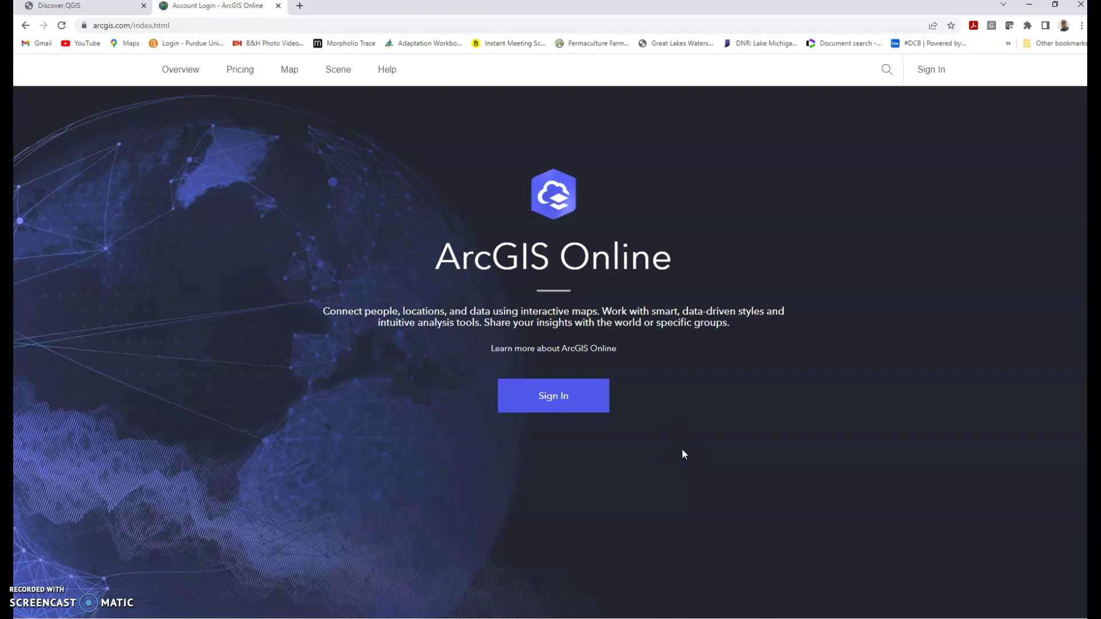
left_click(565, 398)
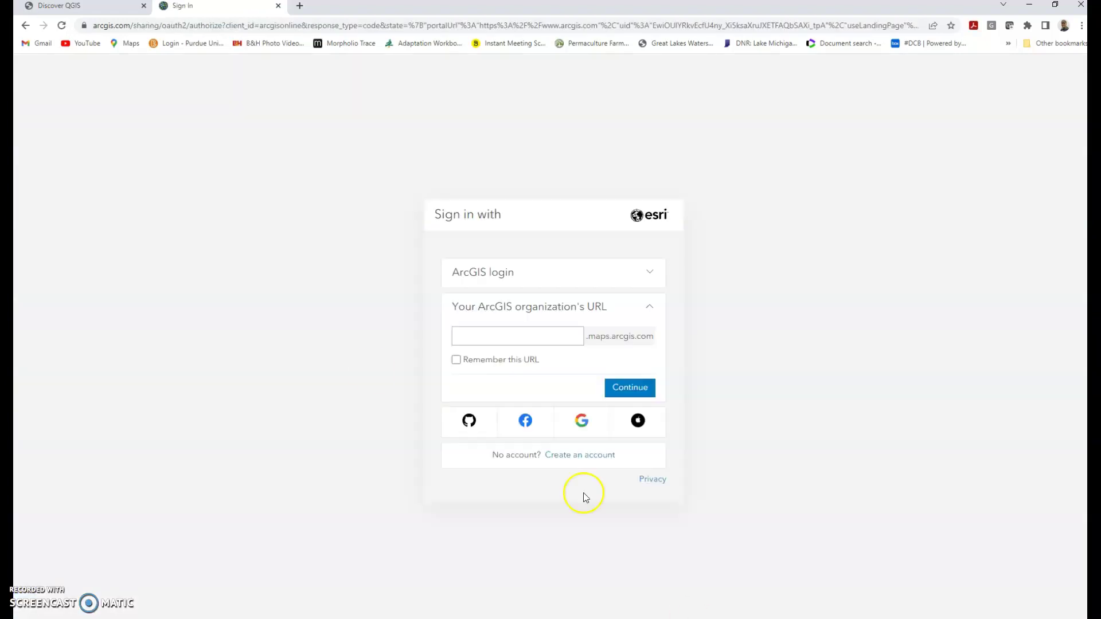
left_click(26, 25)
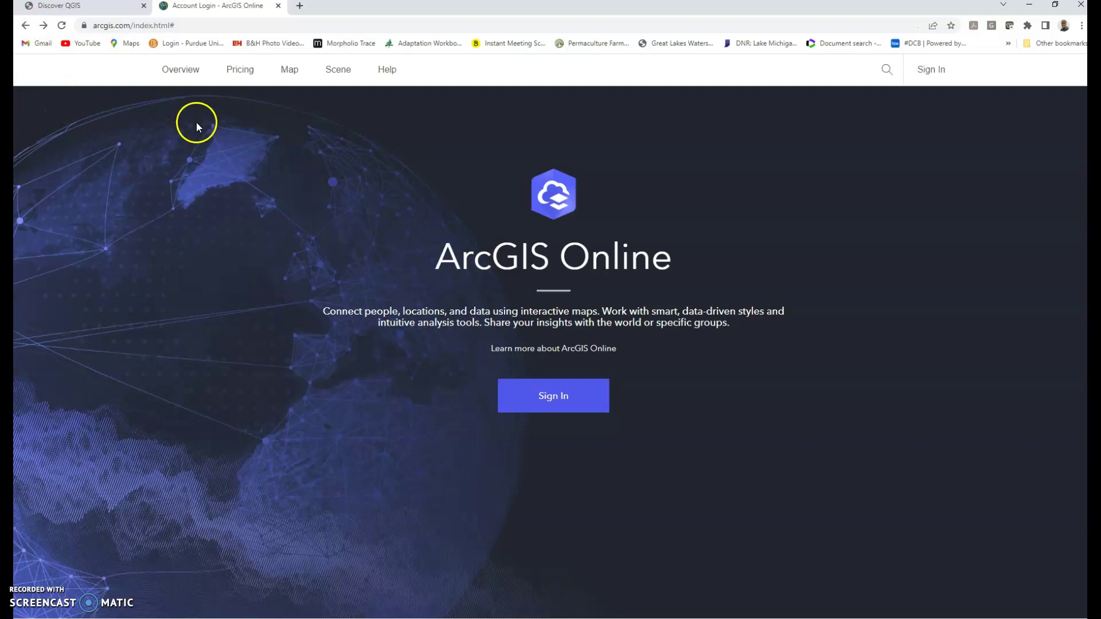
left_click(560, 398)
left_click(533, 343)
type("purdu")
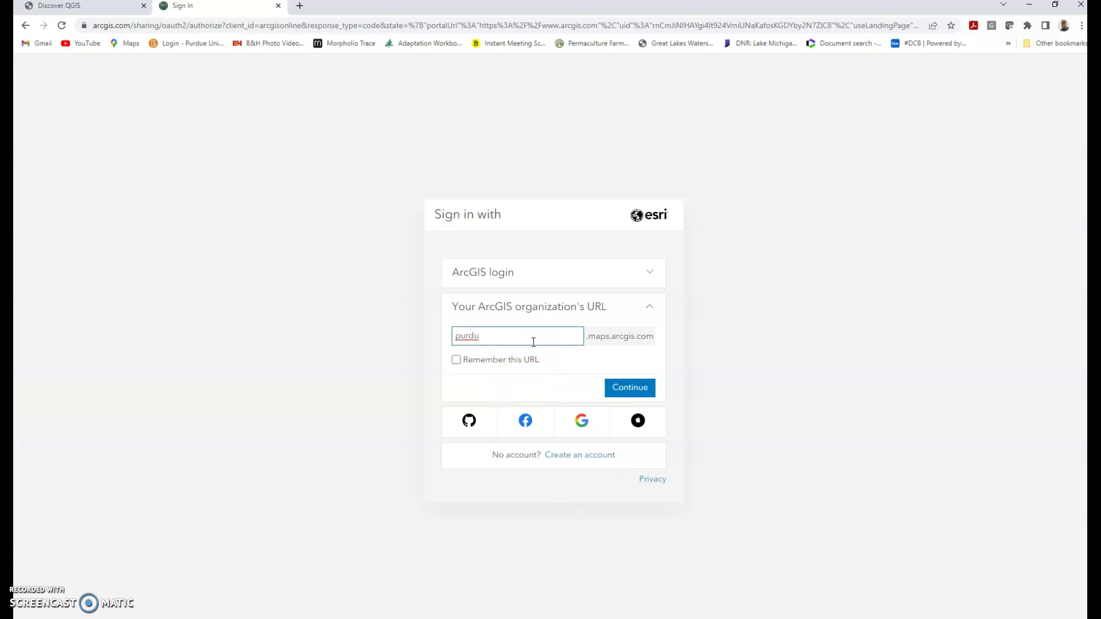
type("euniversity")
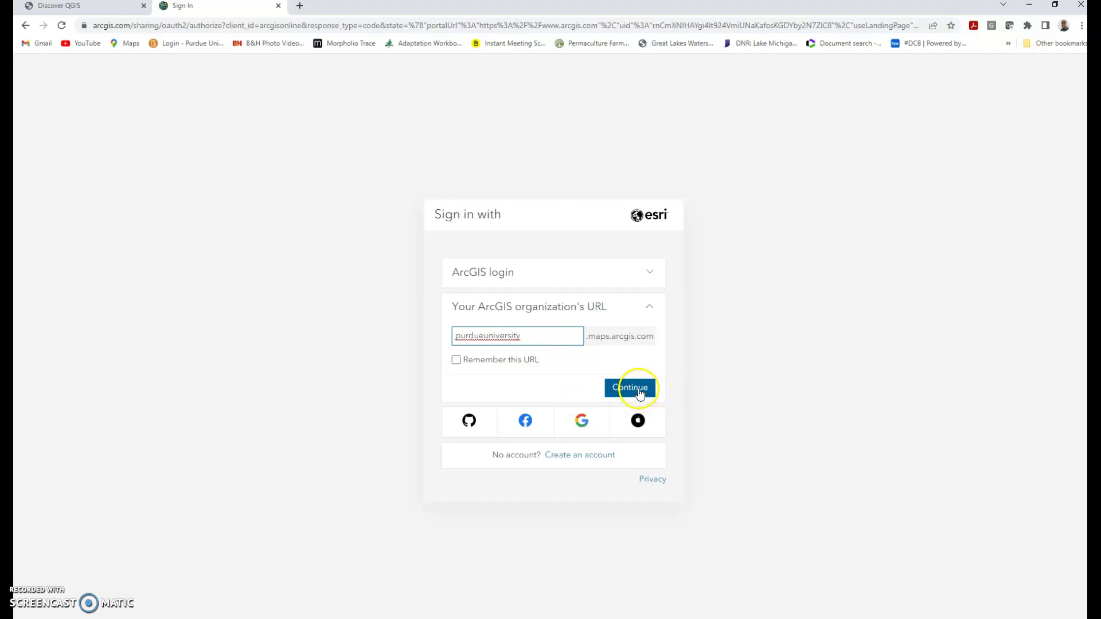
- Sign in through the Purdue University organization without remembering its URL, and open a new map in Map Viewer
left_click(456, 360)
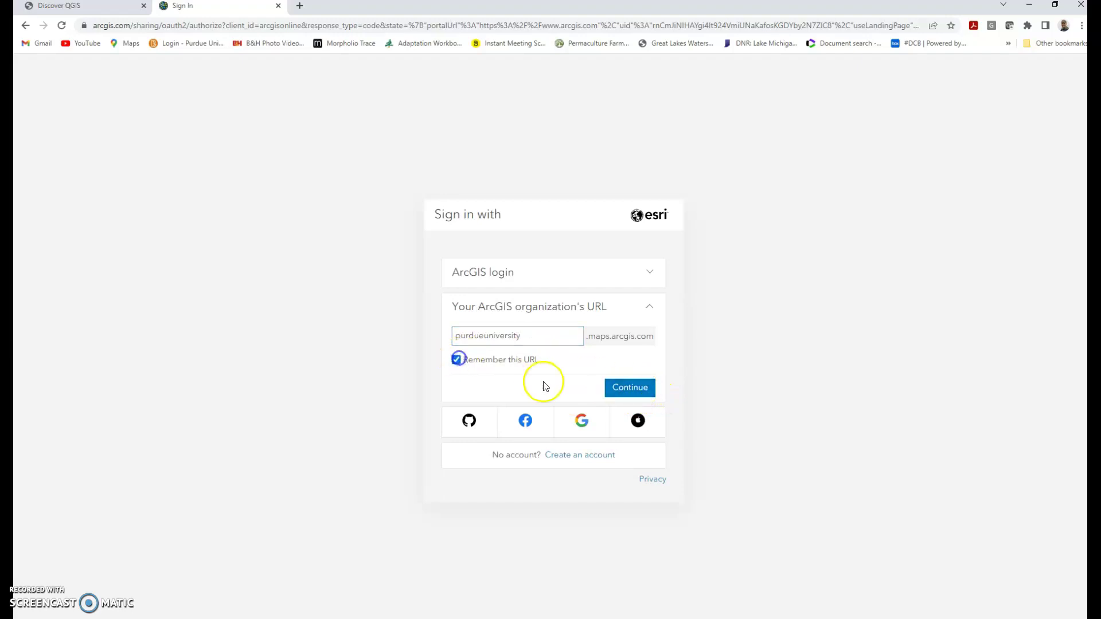
left_click(457, 360)
left_click(629, 397)
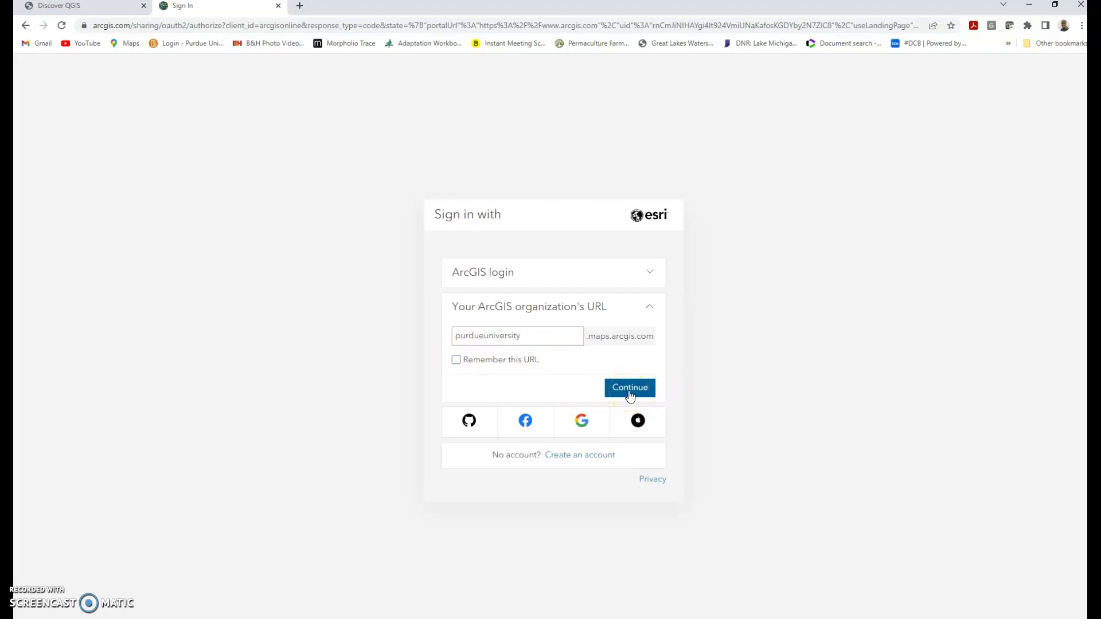
left_click(578, 328)
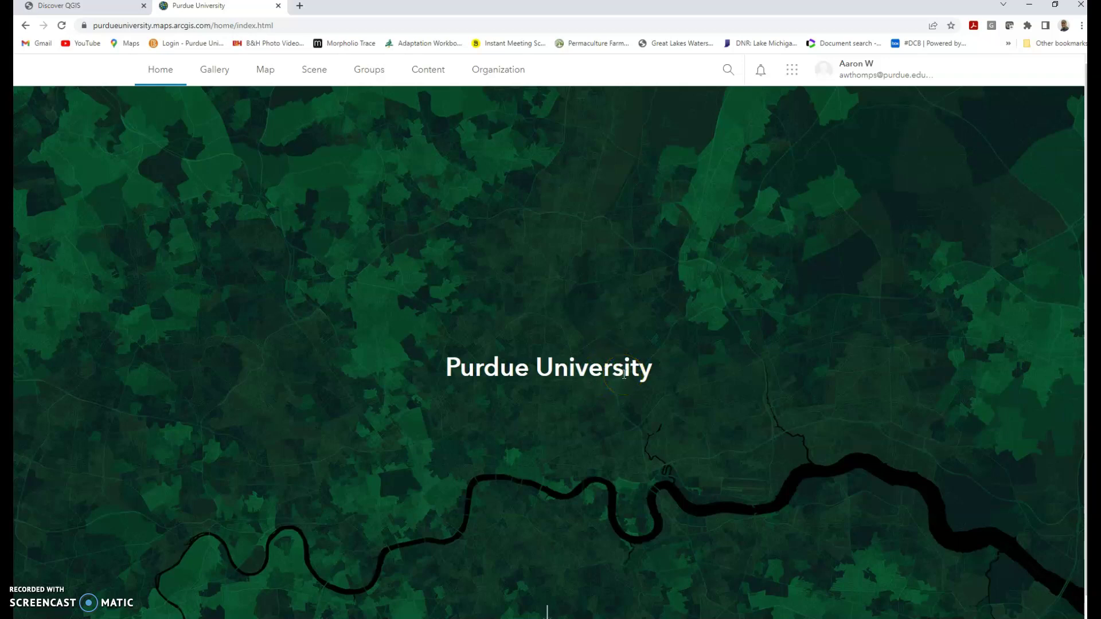
left_click(266, 71)
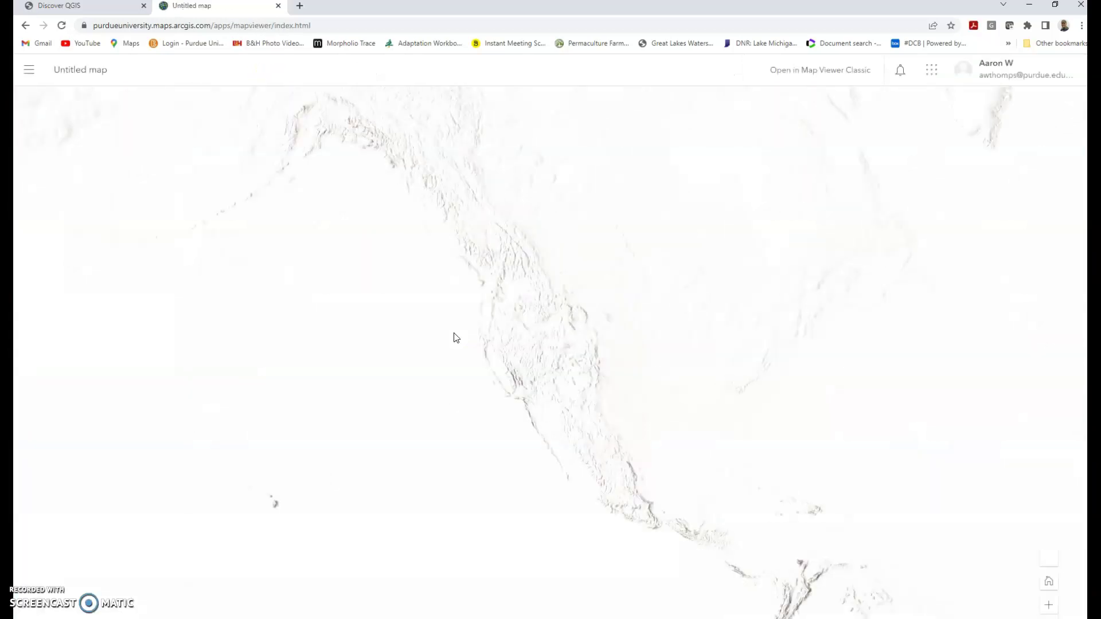
- Explore the new map from the Great Lakes region down to the small lakes south of Tefft in northwest Indiana, and dismiss the mail notification
left_click_drag(788, 295, 747, 337)
scroll(662, 386, "up", 5)
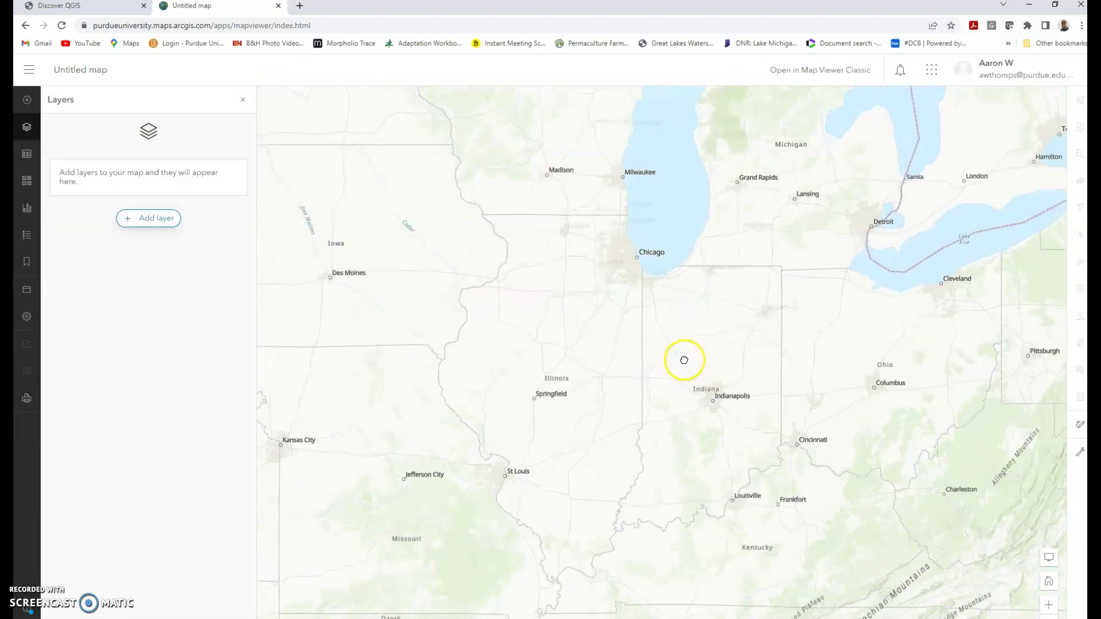
scroll(701, 321, "up", 2)
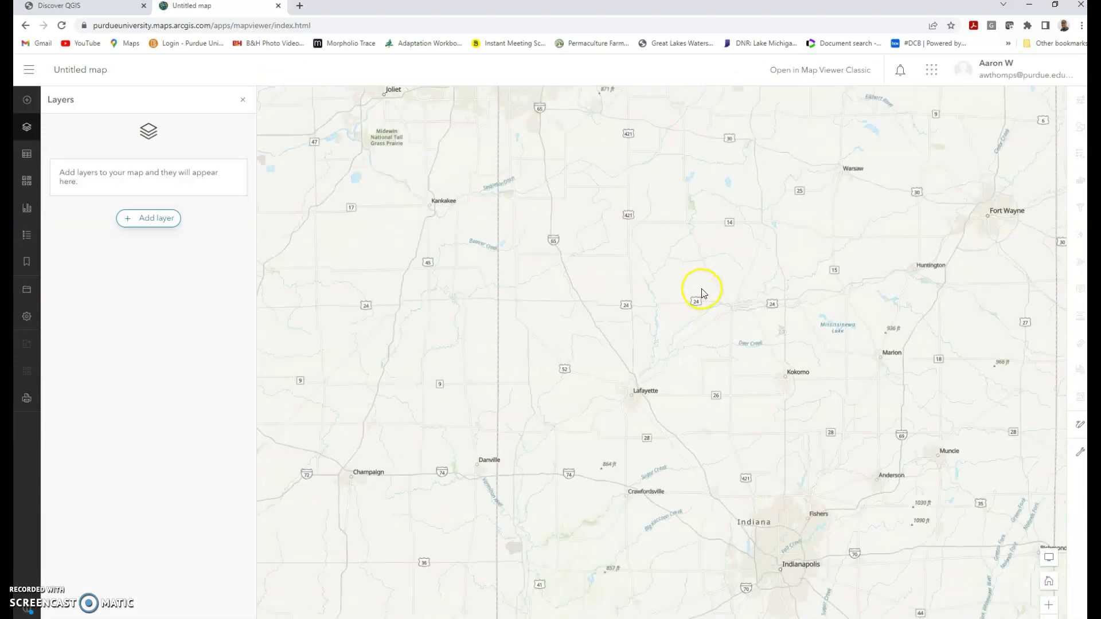
scroll(621, 199, "up", 2)
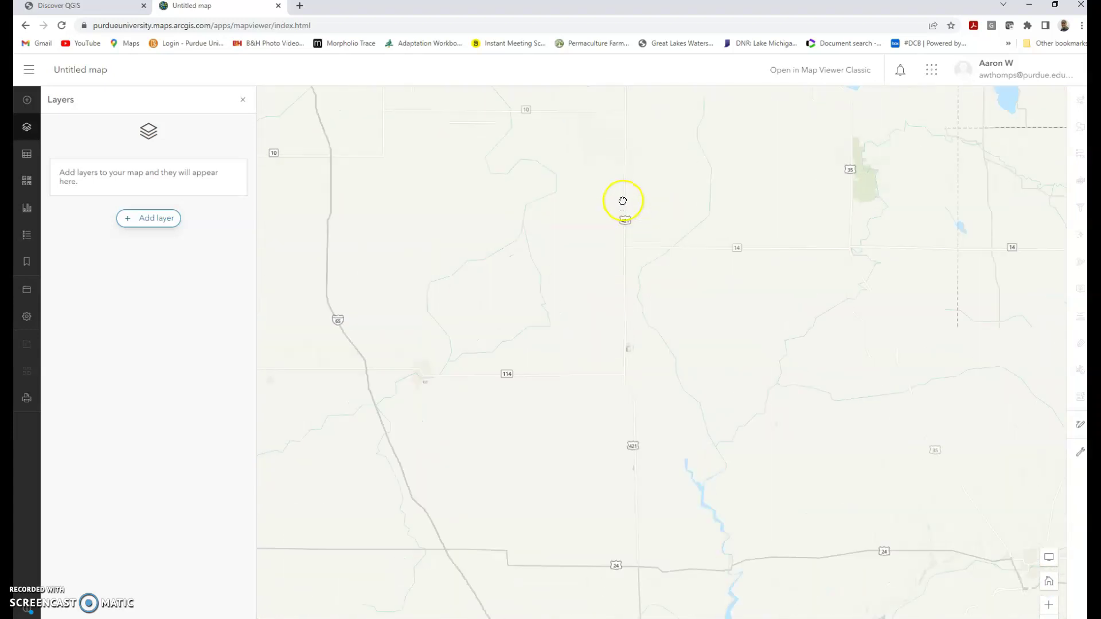
left_click_drag(622, 199, 649, 366)
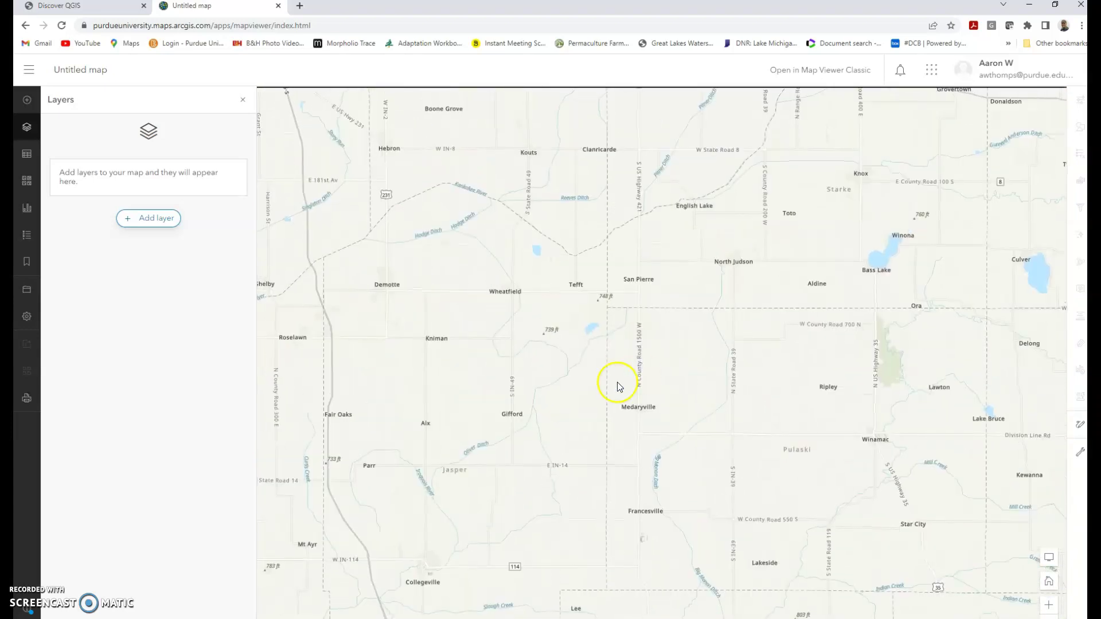
scroll(616, 383, "up", 1)
scroll(600, 309, "up", 2)
left_click_drag(534, 216, 580, 234)
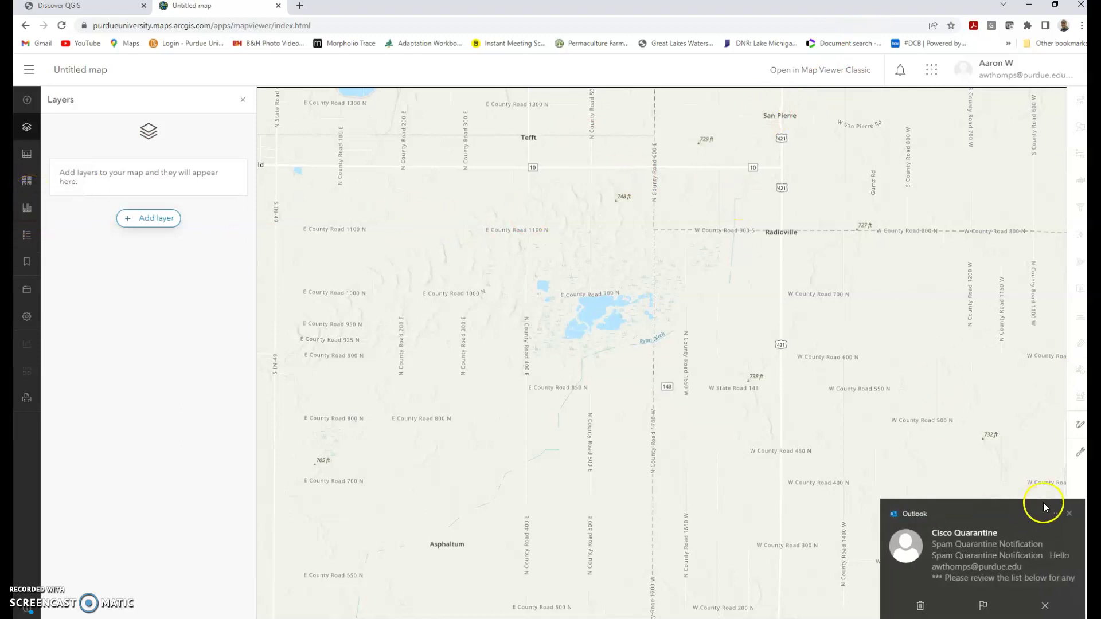
left_click(1069, 515)
left_click(1065, 518)
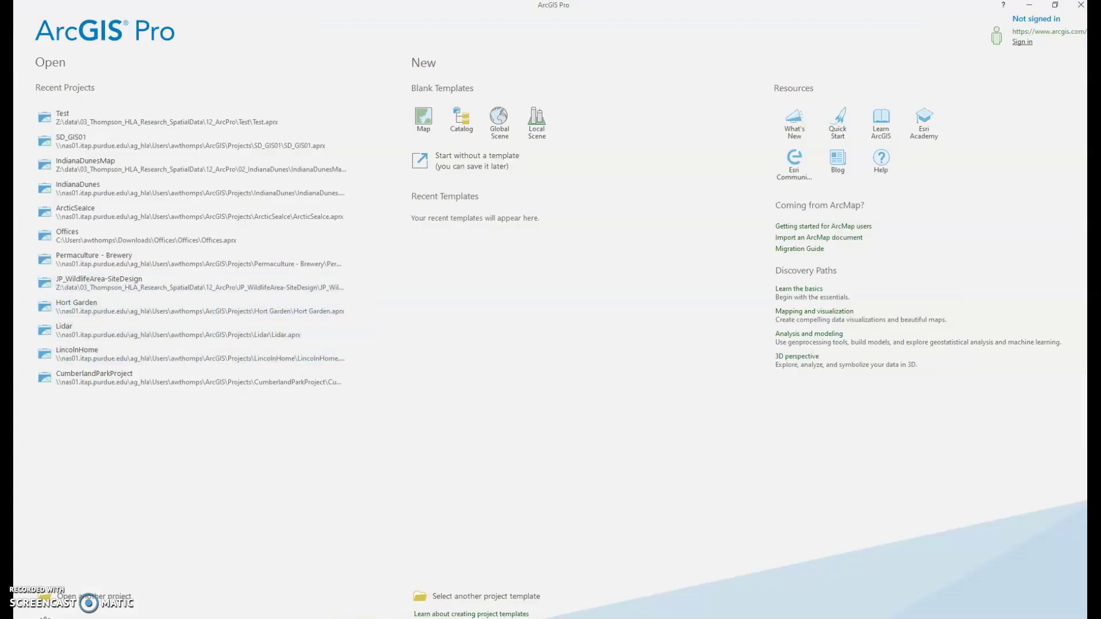
key("super")
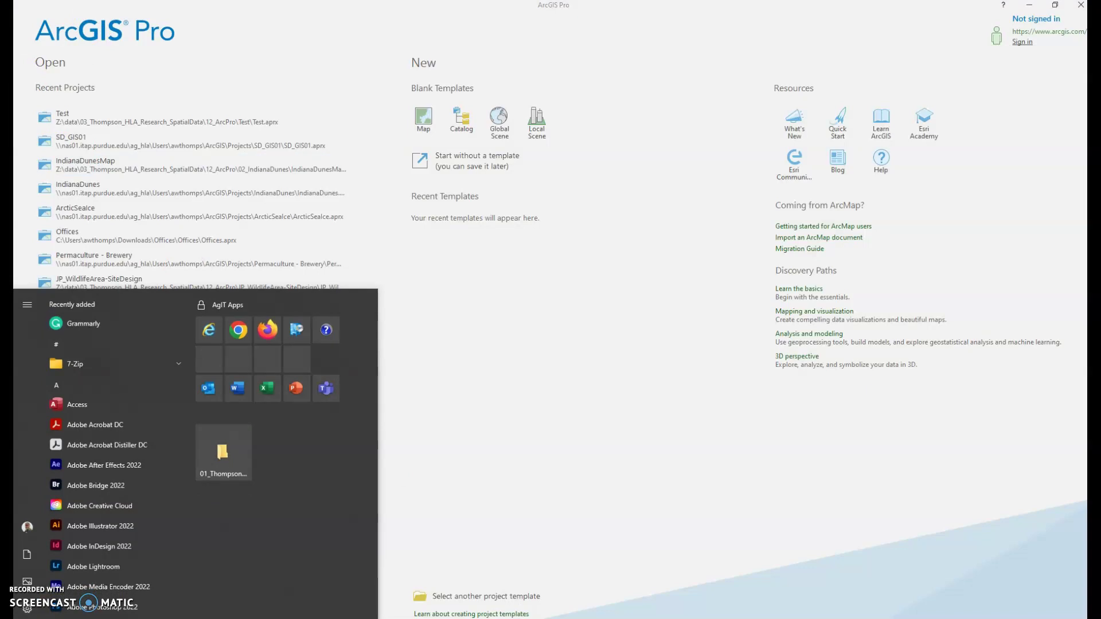
left_click(591, 396)
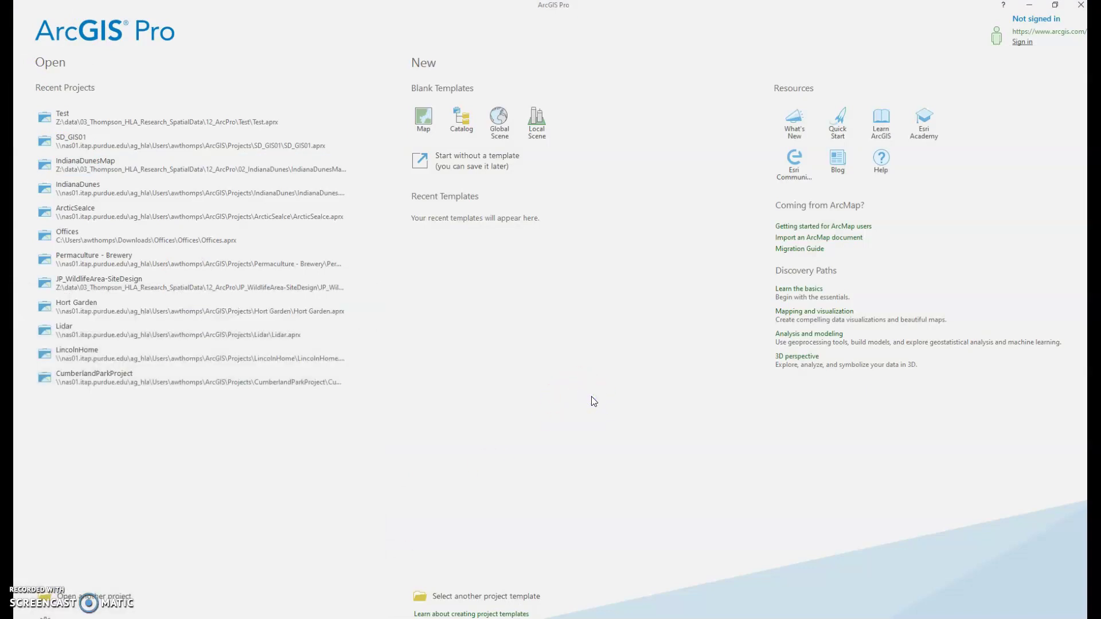
left_click(573, 400)
left_click(457, 311)
- Sign in to ArcGIS Pro through the browser authorization page, and dismiss the browser's prompt to open the application
left_click(1023, 42)
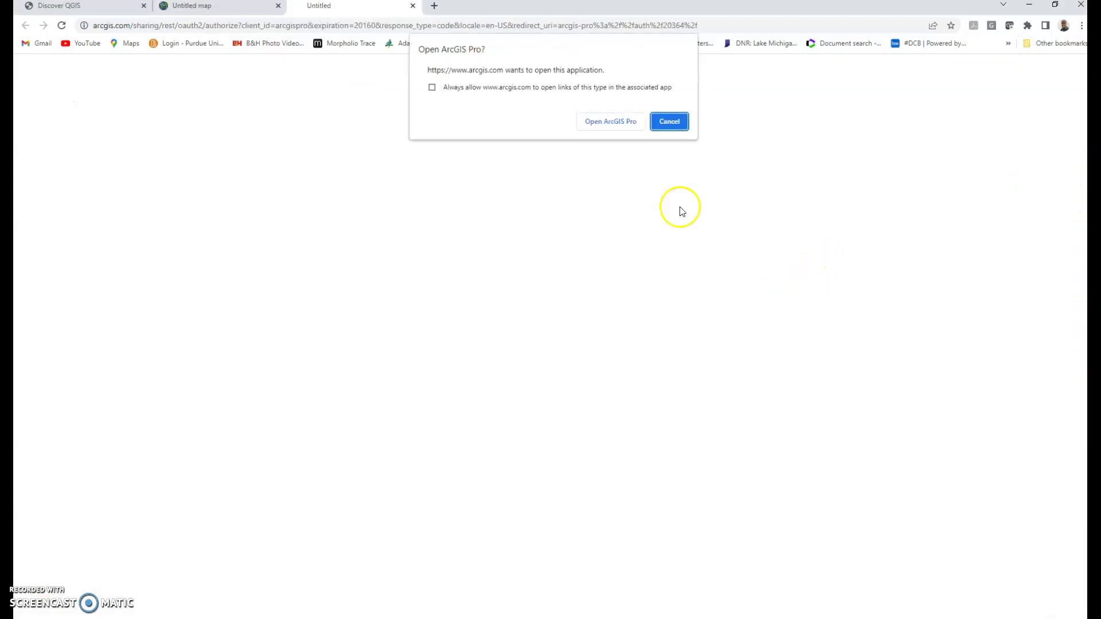
left_click(665, 123)
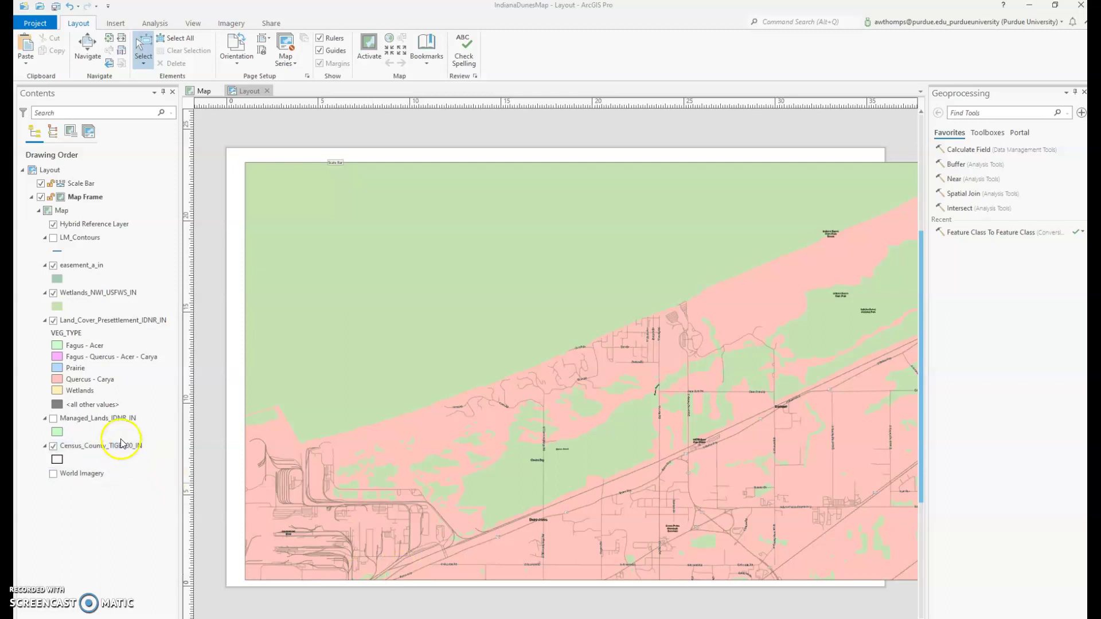
- Select the Land_Cover_Presettlement_IDNR_IN layer in the IndianaDunesMap layout and toggle its visibility
left_click(52, 325)
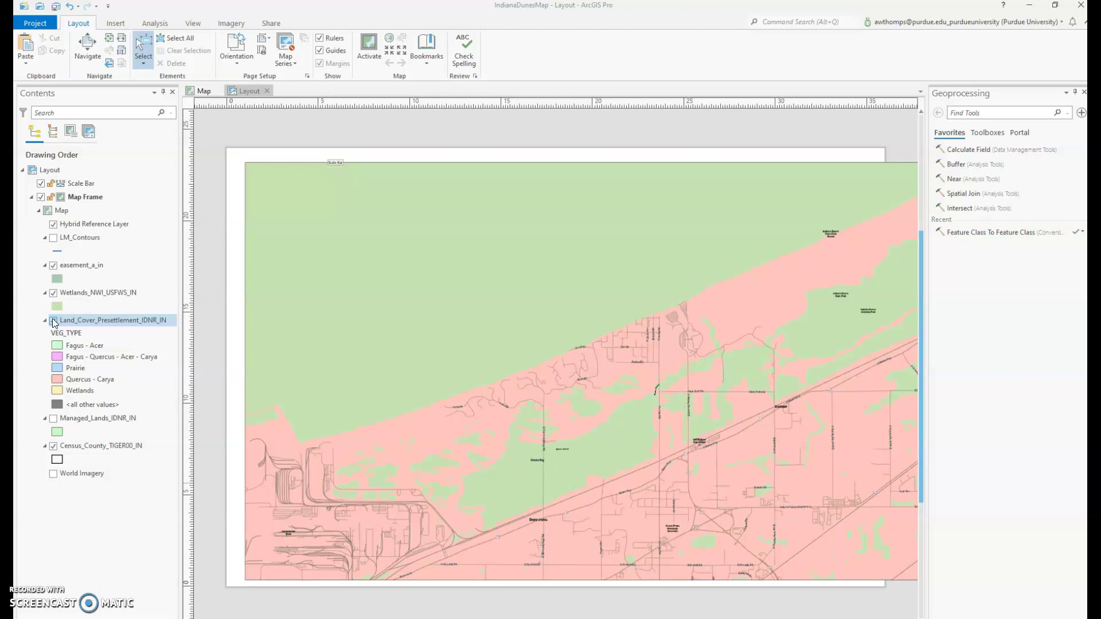
left_click(54, 320)
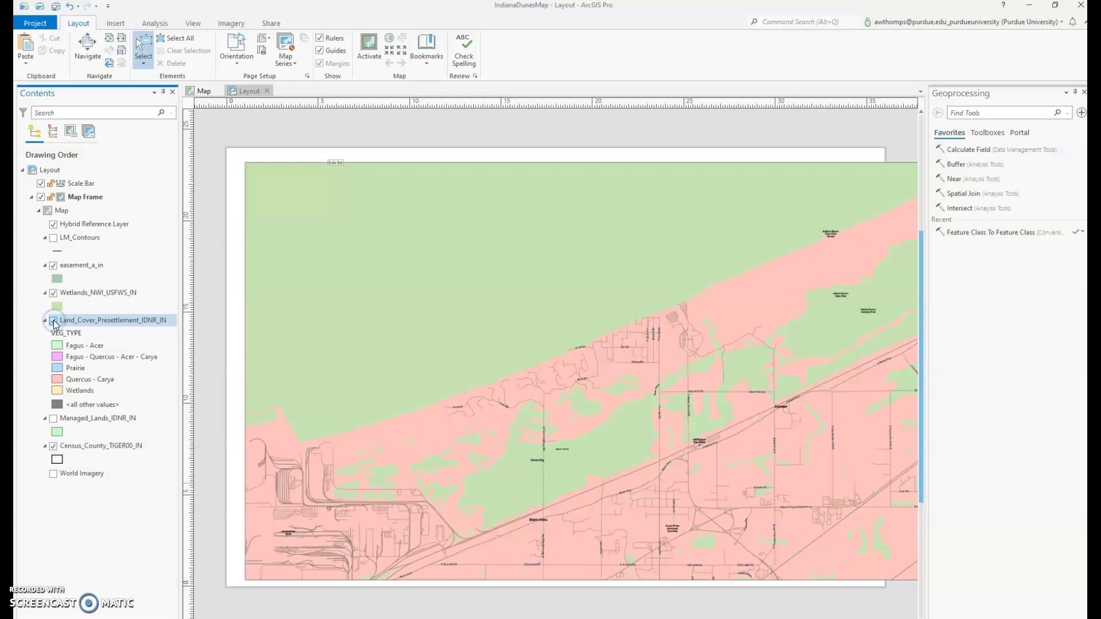